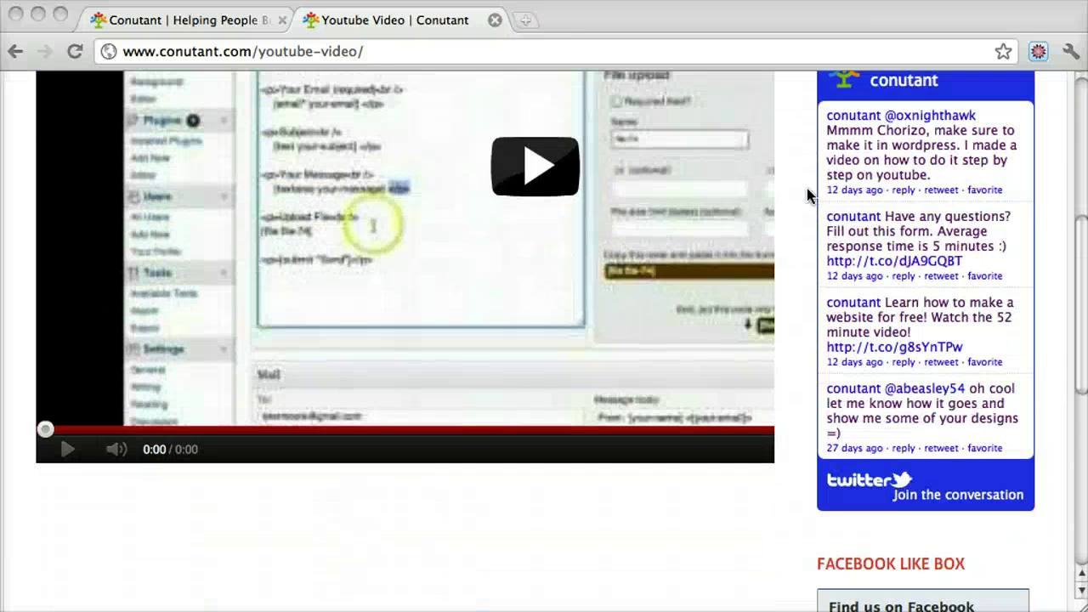
pyautogui.scroll(-11, 807, 194)
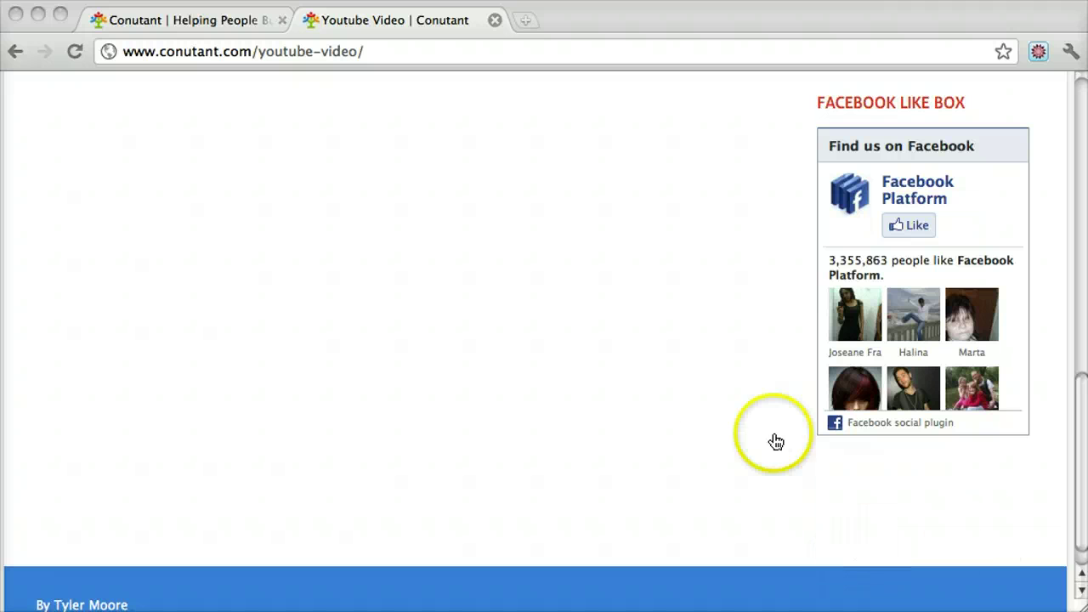
# - On the Conutant home page, load the site's /wp-admin address
pyautogui.click(230, 22)
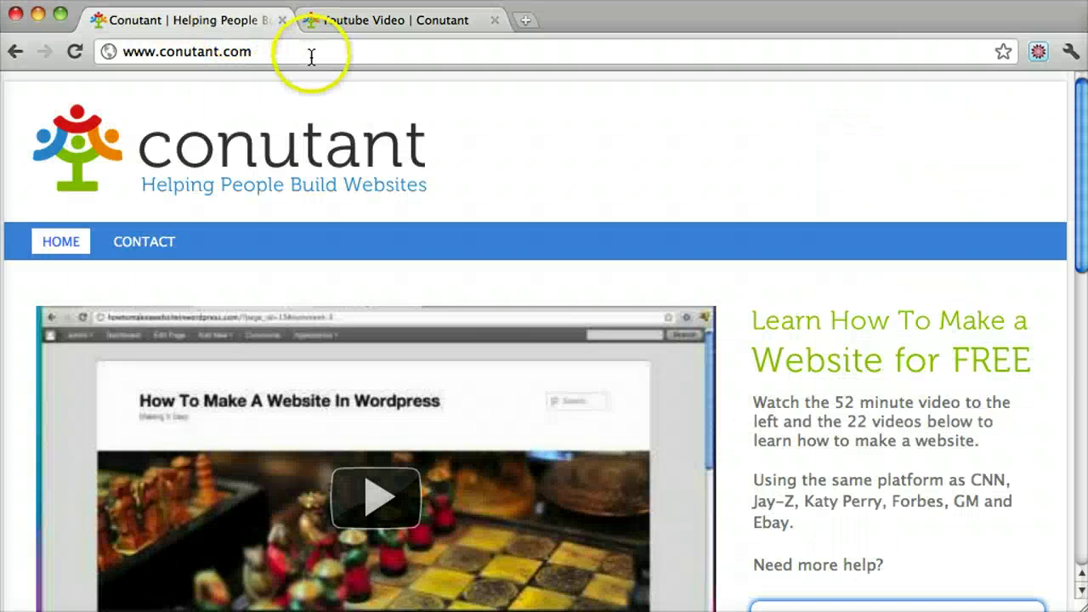
pyautogui.click(311, 55)
pyautogui.click(323, 53)
pyautogui.write('/wp-admin')
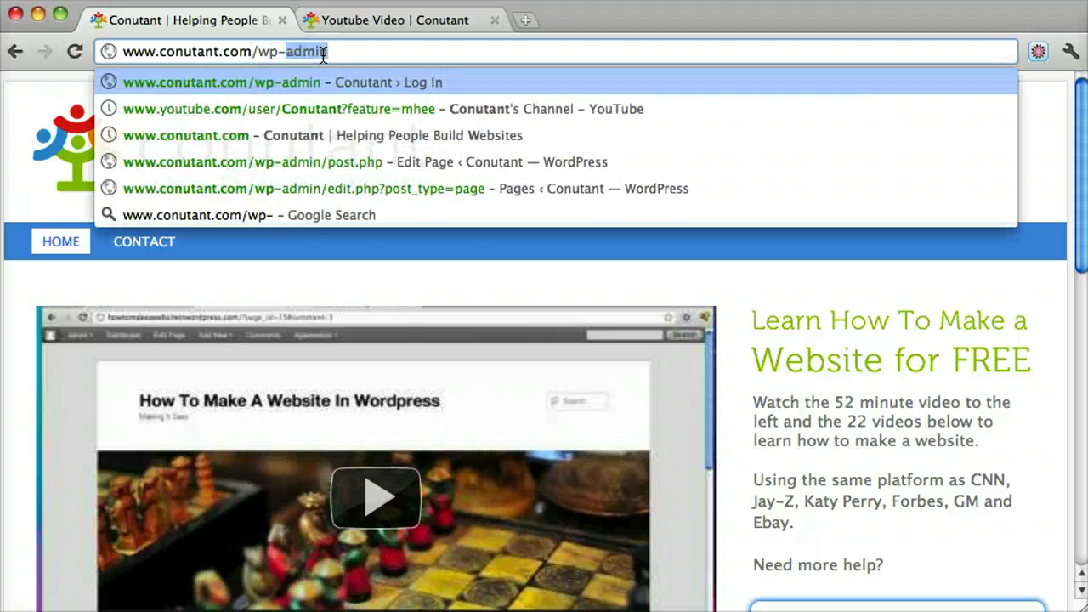
pyautogui.press('Return')
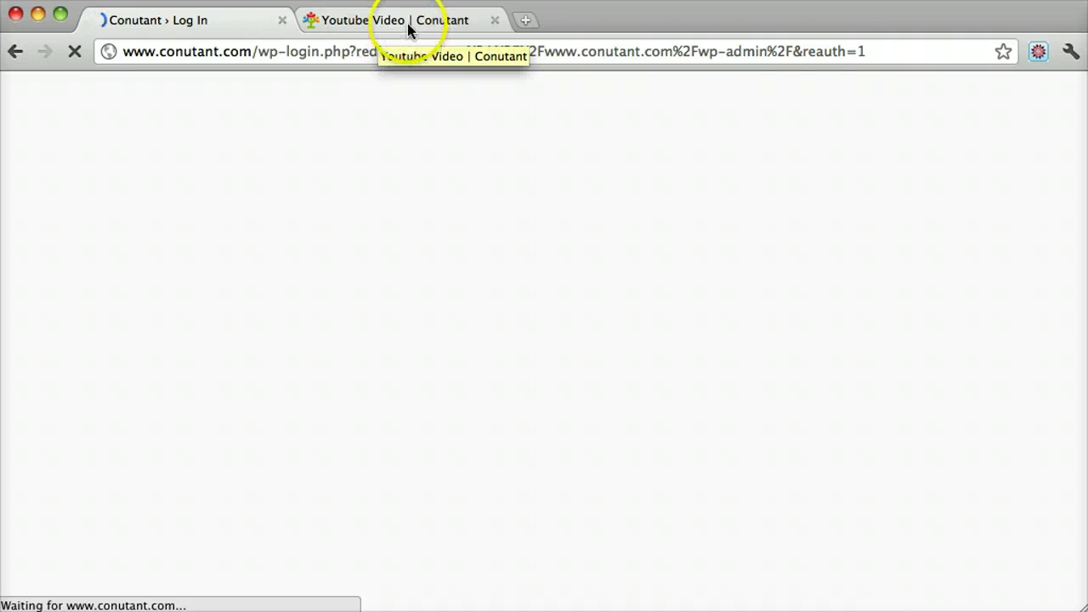
# - Log in with the admin username and its password
pyautogui.write('admin')
pyautogui.press('Tab')
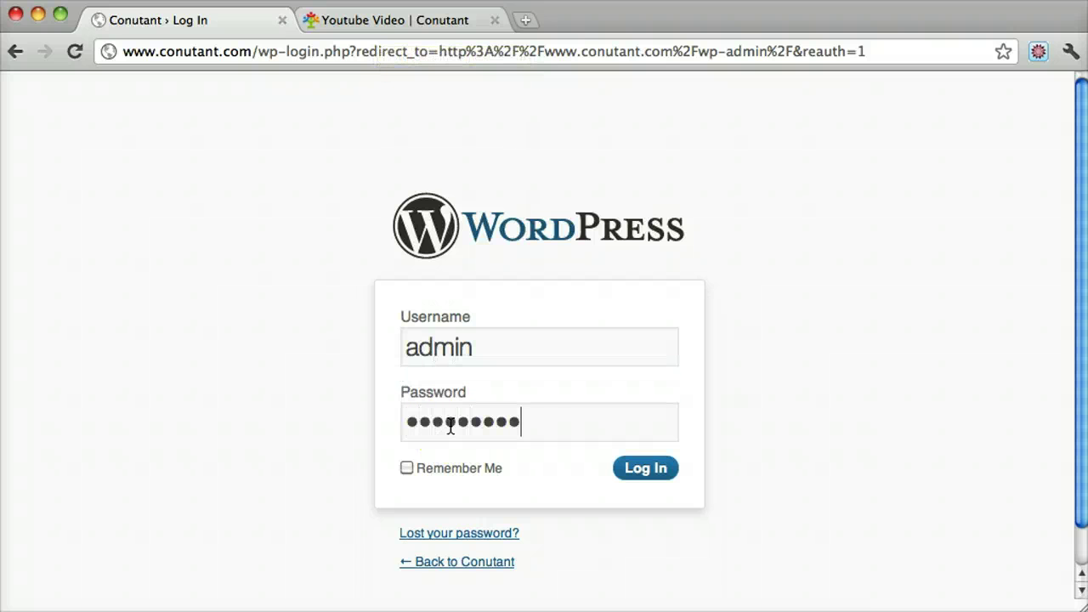
pyautogui.press('Return')
pyautogui.click(546, 135)
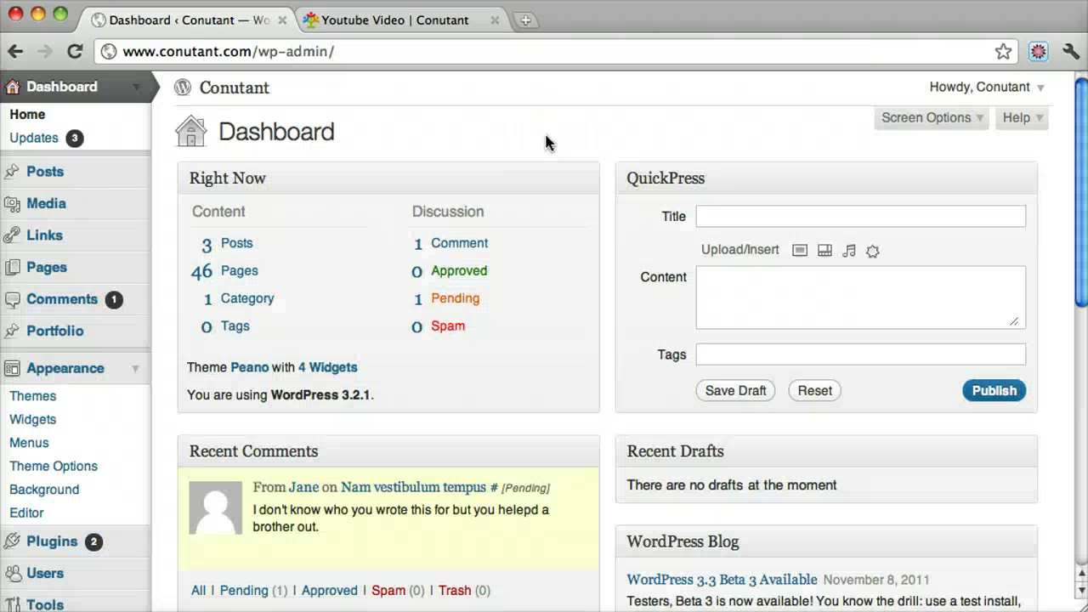
pyautogui.click(124, 210)
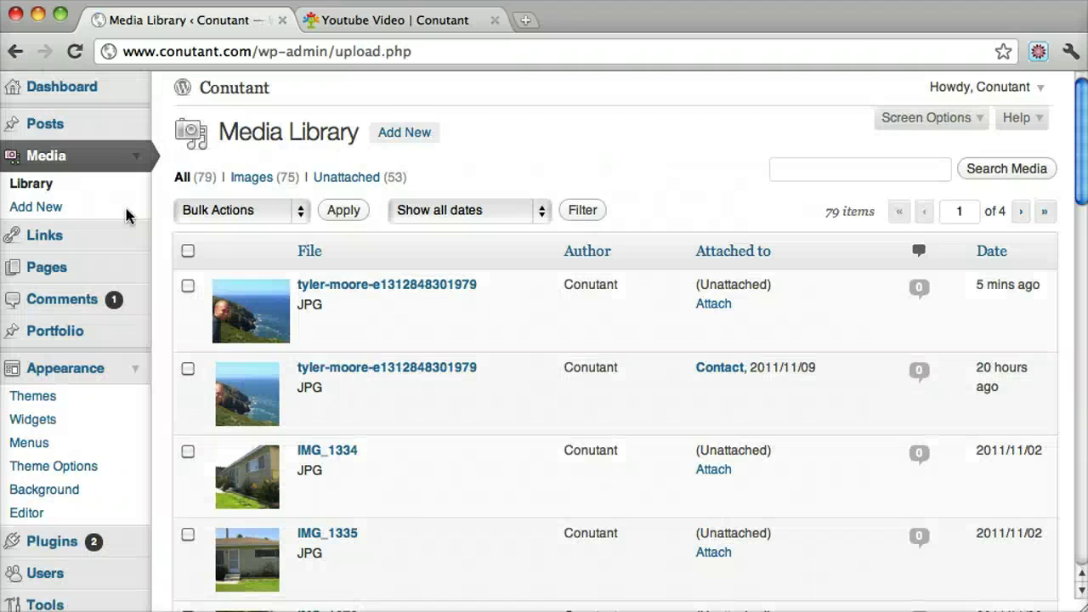
pyautogui.click(384, 136)
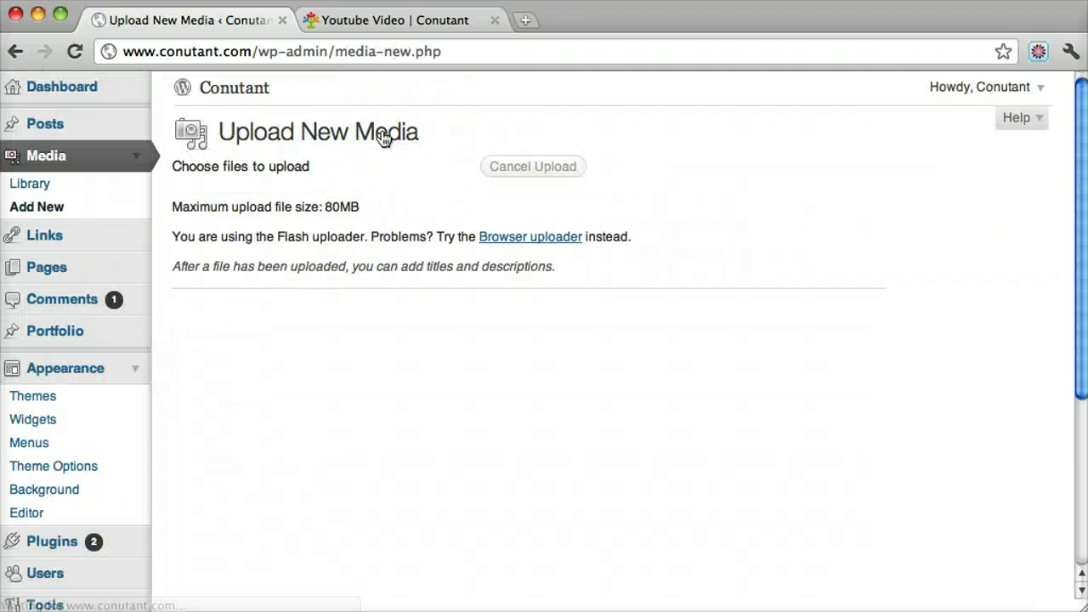
pyautogui.click(404, 169)
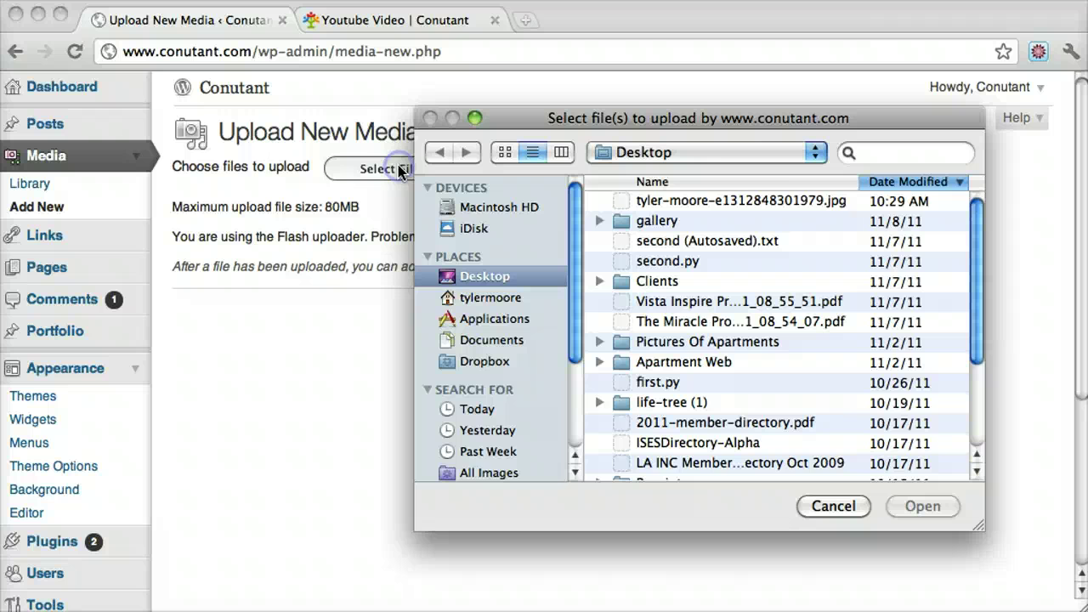
pyautogui.click(743, 203)
pyautogui.click(922, 505)
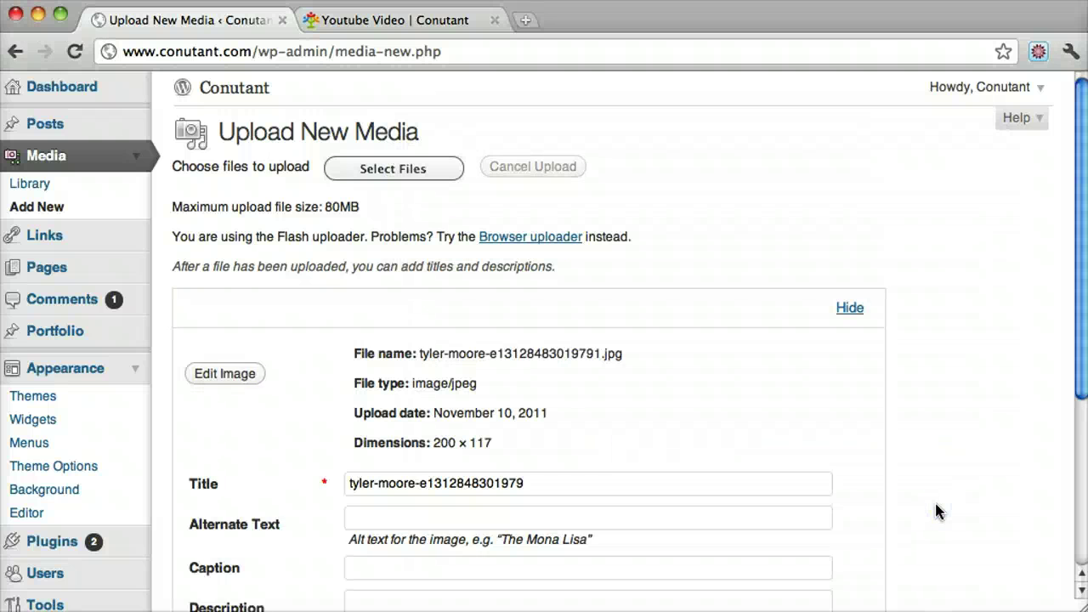
# - Copy the photo's File URL under wp-content/uploads/2011/11 from its media details
pyautogui.scroll(-5, 673, 470)
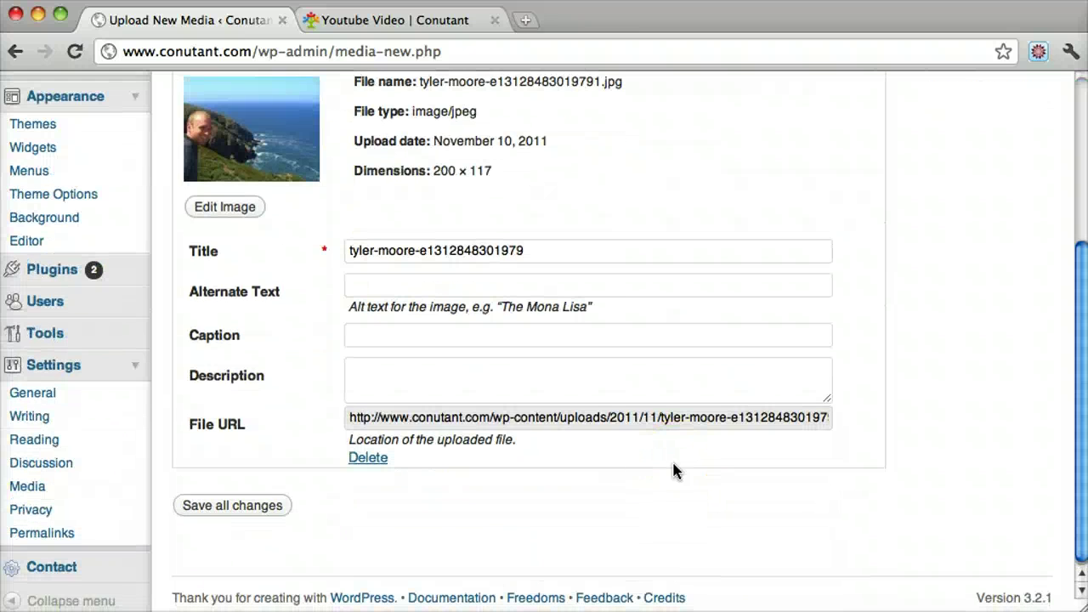
pyautogui.tripleClick(561, 425)
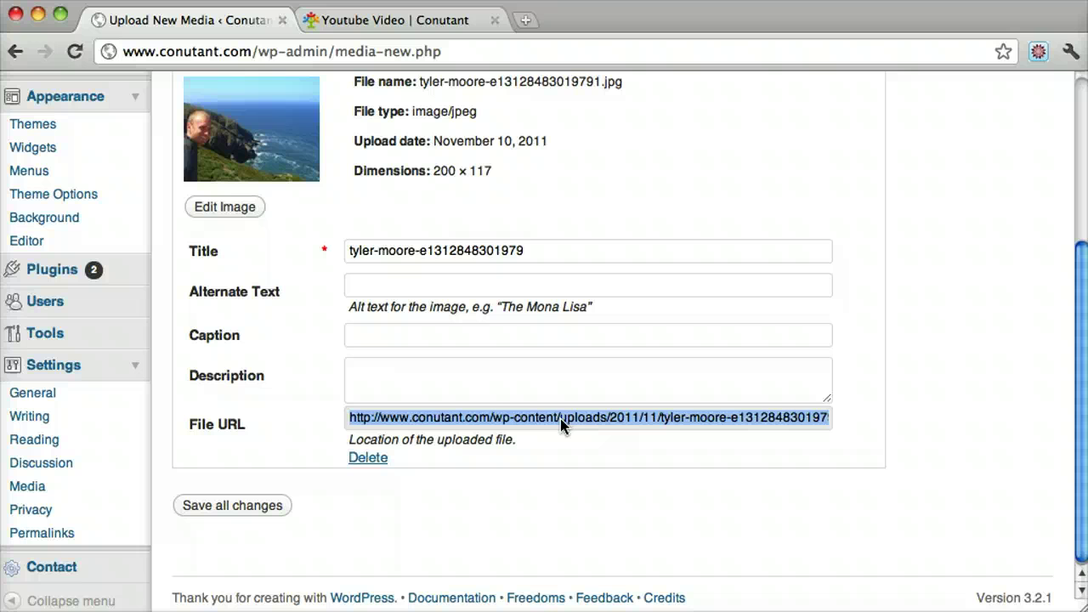
pyautogui.click(527, 423)
pyautogui.rightClick(524, 423)
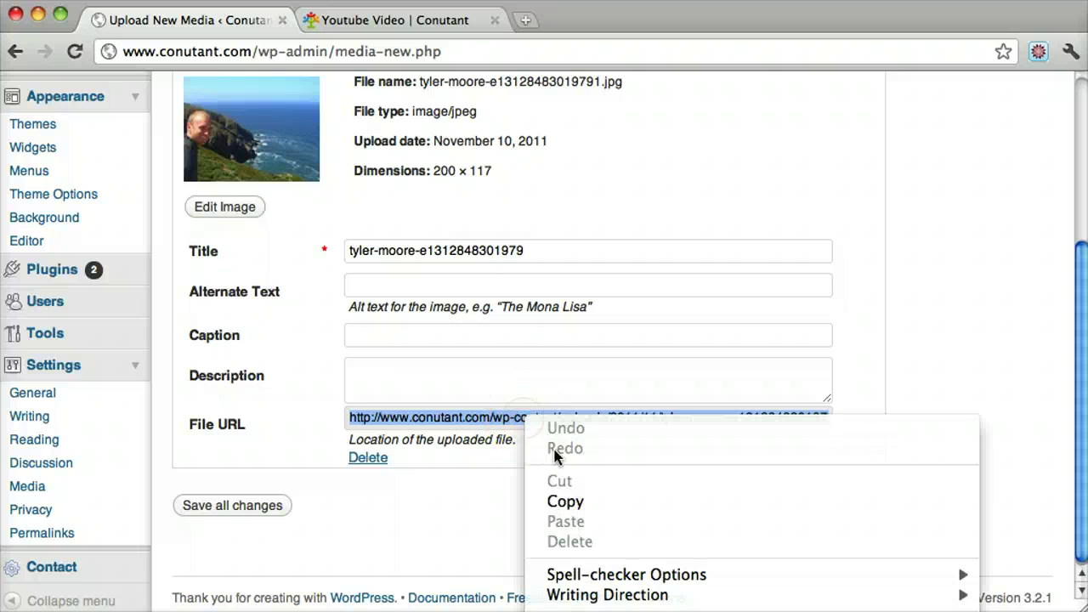
pyautogui.click(567, 502)
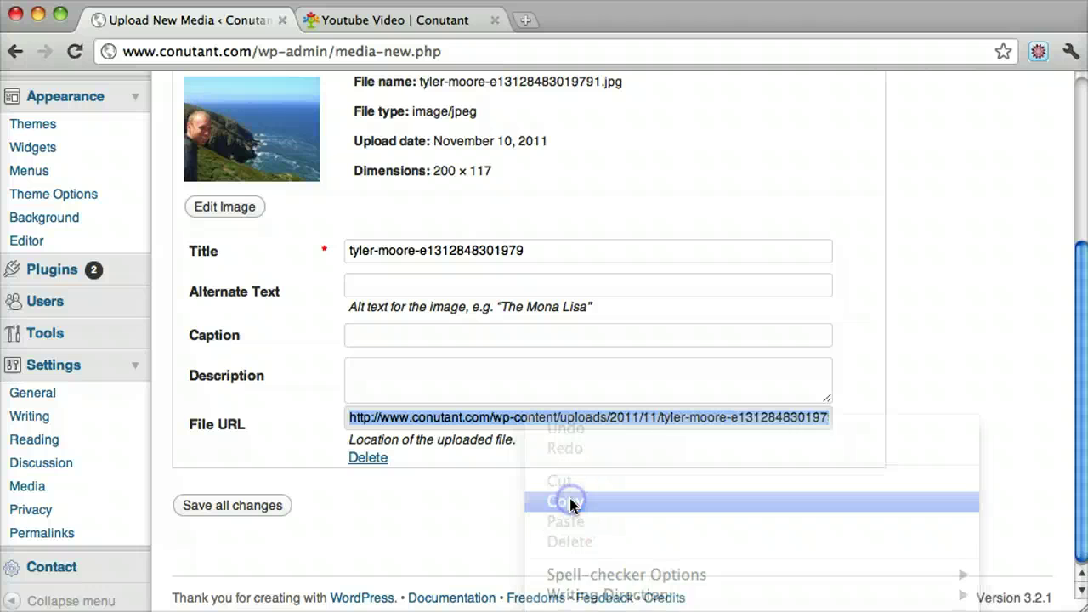
pyautogui.scroll(5, 571, 358)
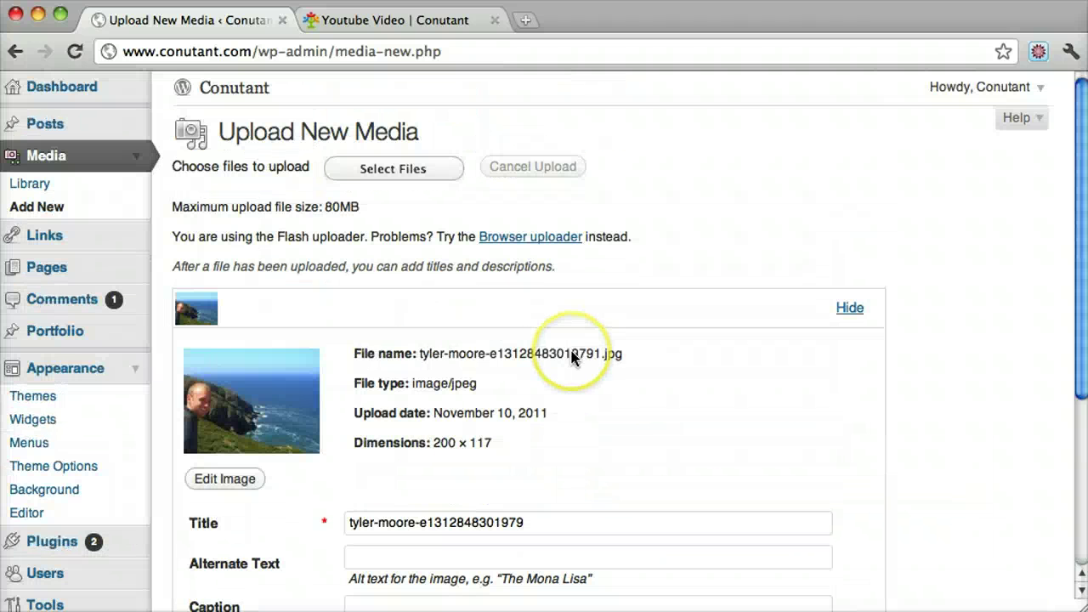
pyautogui.click(465, 57)
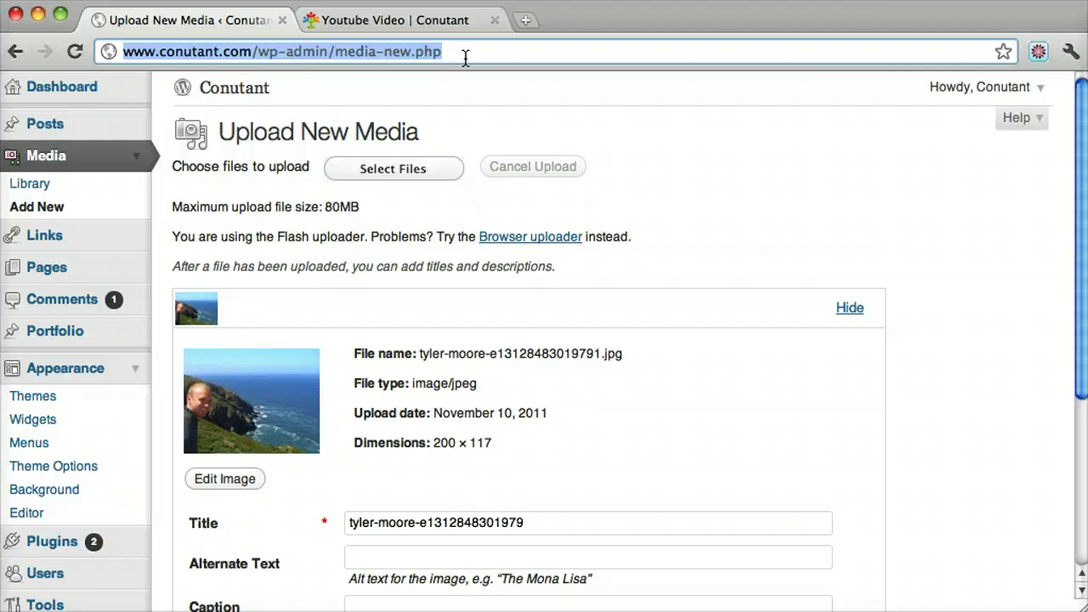
pyautogui.press('super+v')
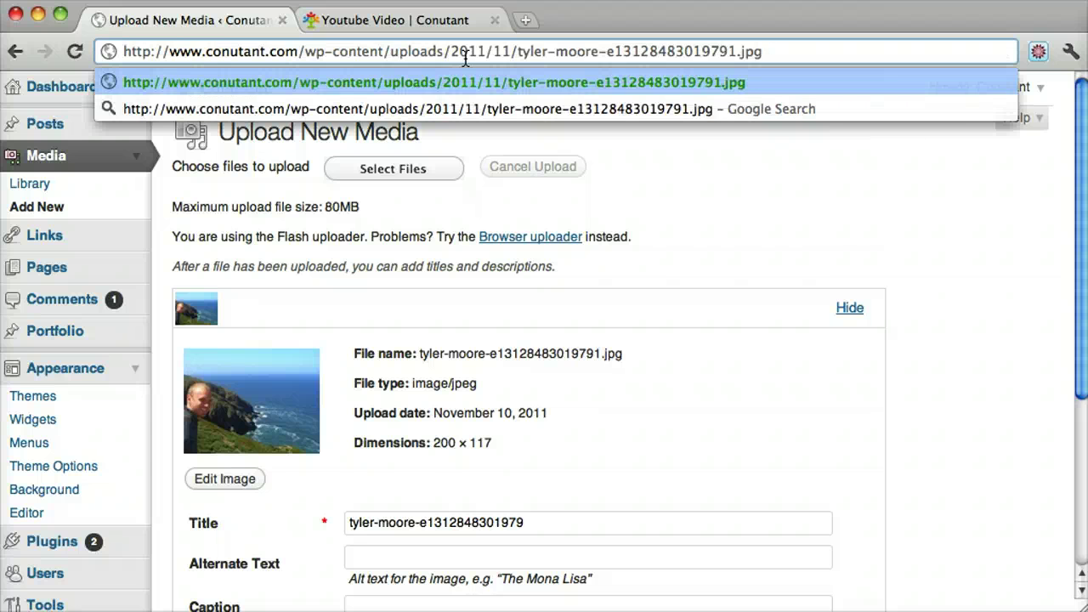
pyautogui.press('Return')
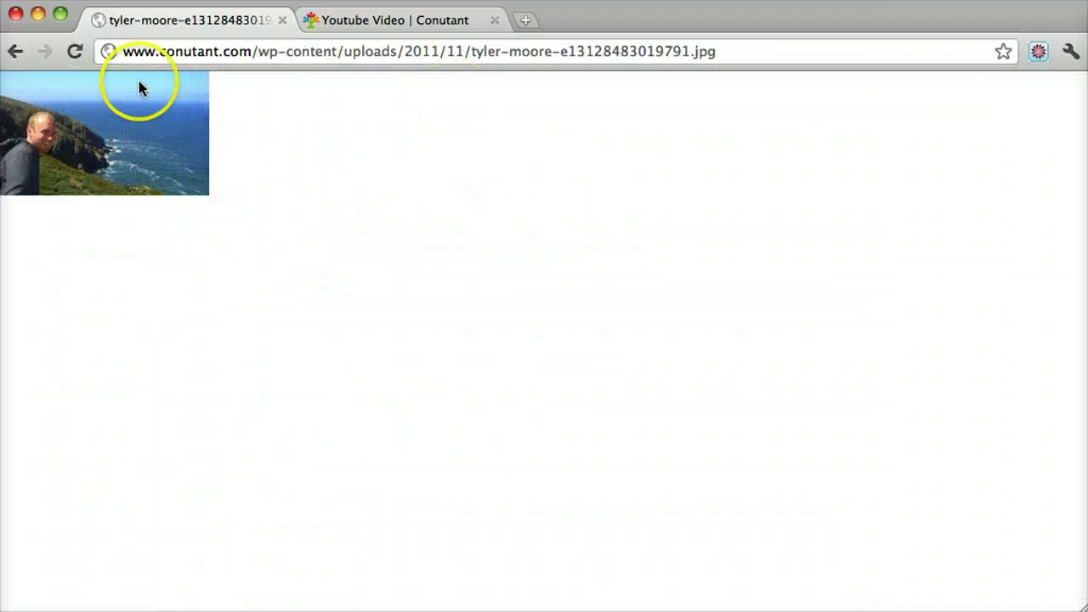
pyautogui.click(6, 51)
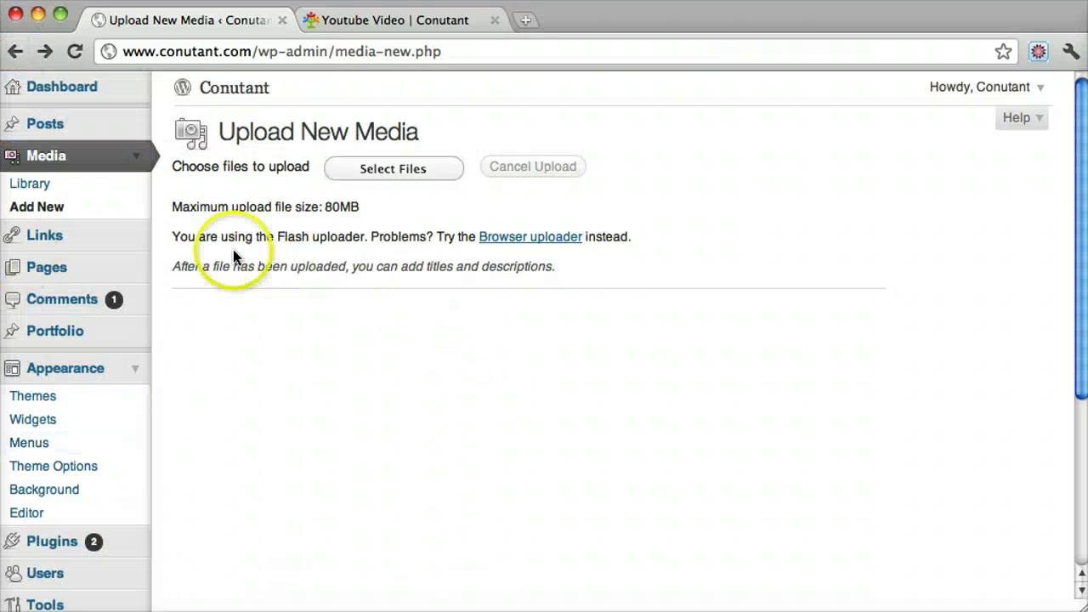
# - In Appearance > Widgets, expand the Page Sidebar to see its three widgets
pyautogui.click(44, 421)
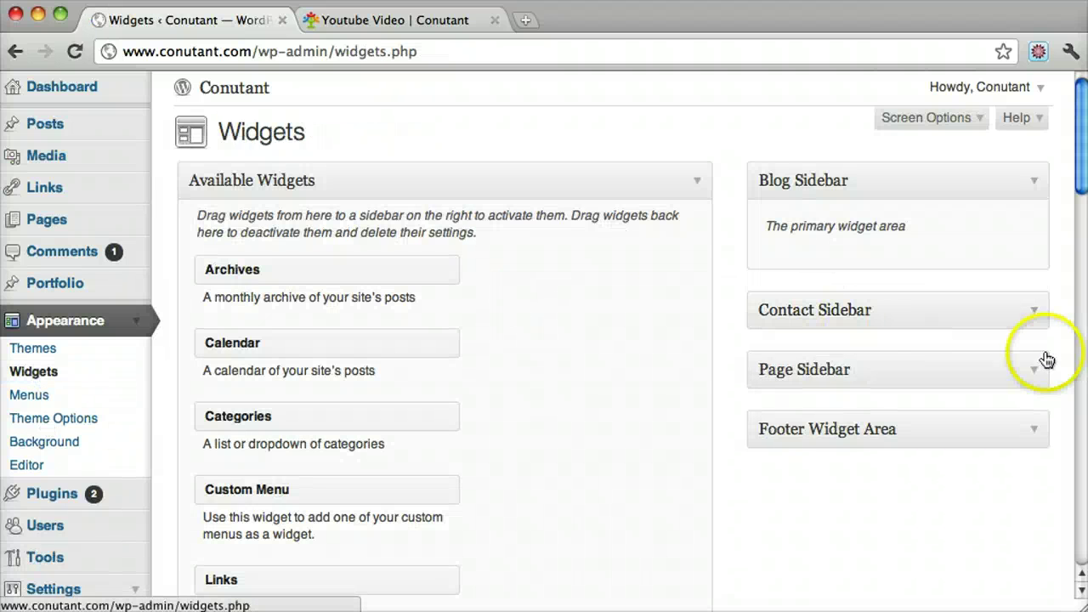
pyautogui.scroll(-3, 668, 371)
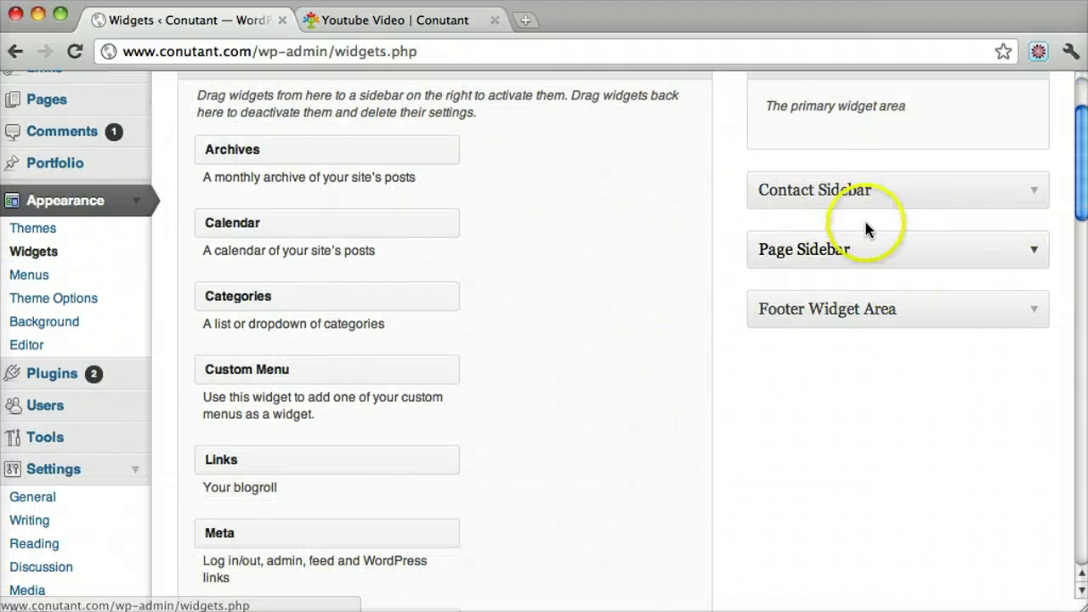
pyautogui.click(1025, 252)
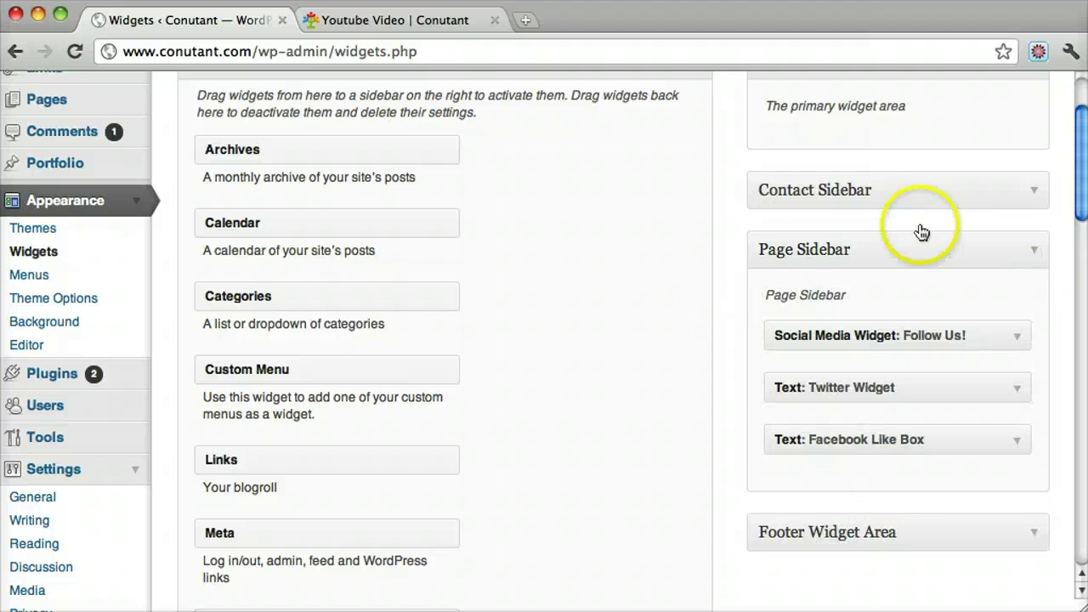
# - View the live Youtube Video page's Follow Us, Twitter and Facebook Like Box widgets
pyautogui.click(387, 19)
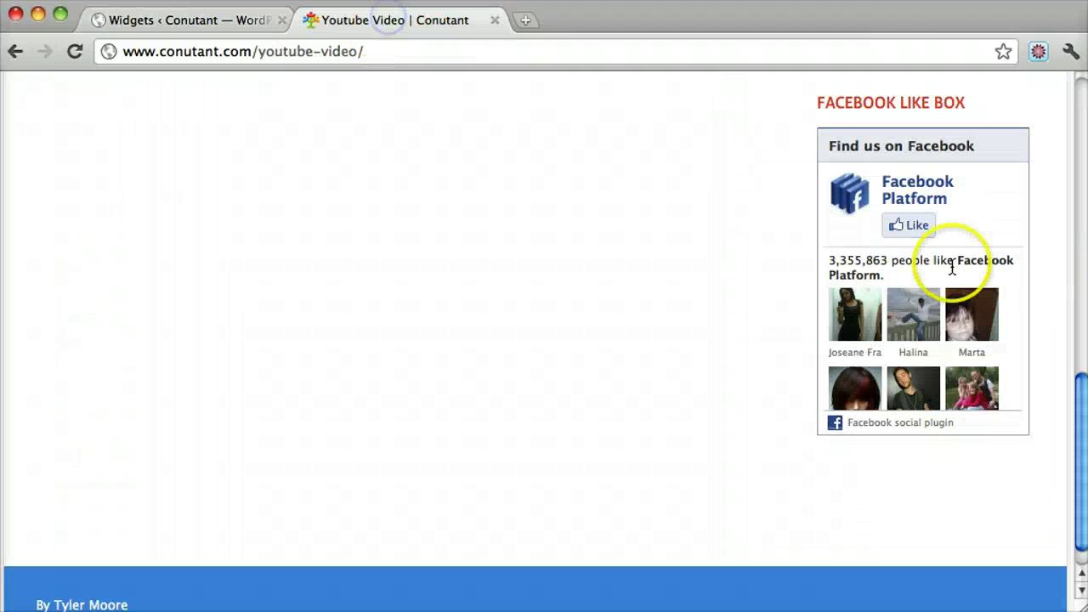
pyautogui.scroll(5, 951, 268)
pyautogui.scroll(3, 914, 374)
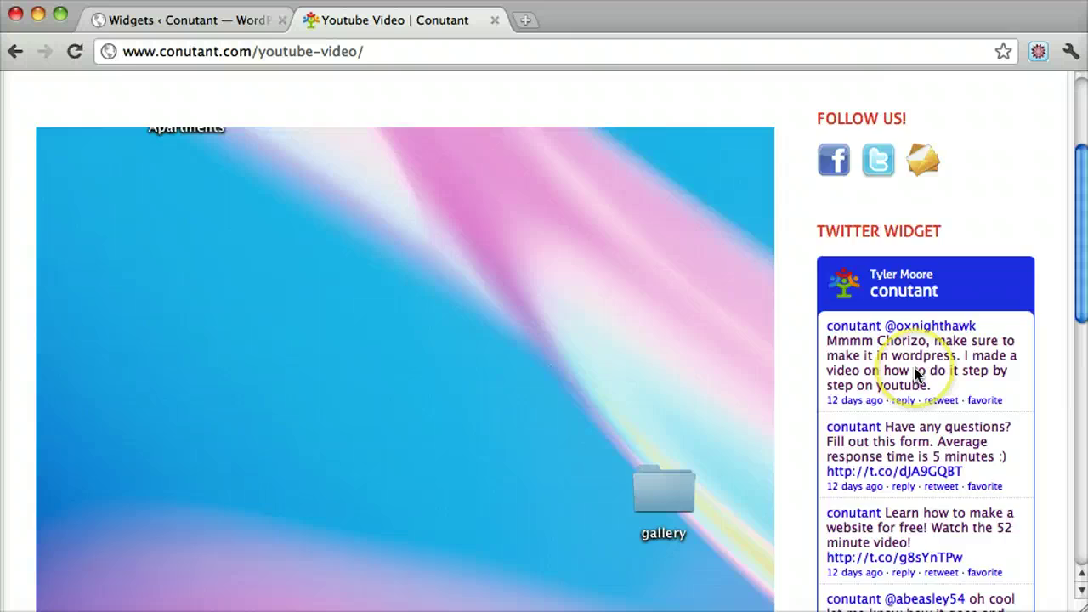
pyautogui.scroll(-8, 916, 374)
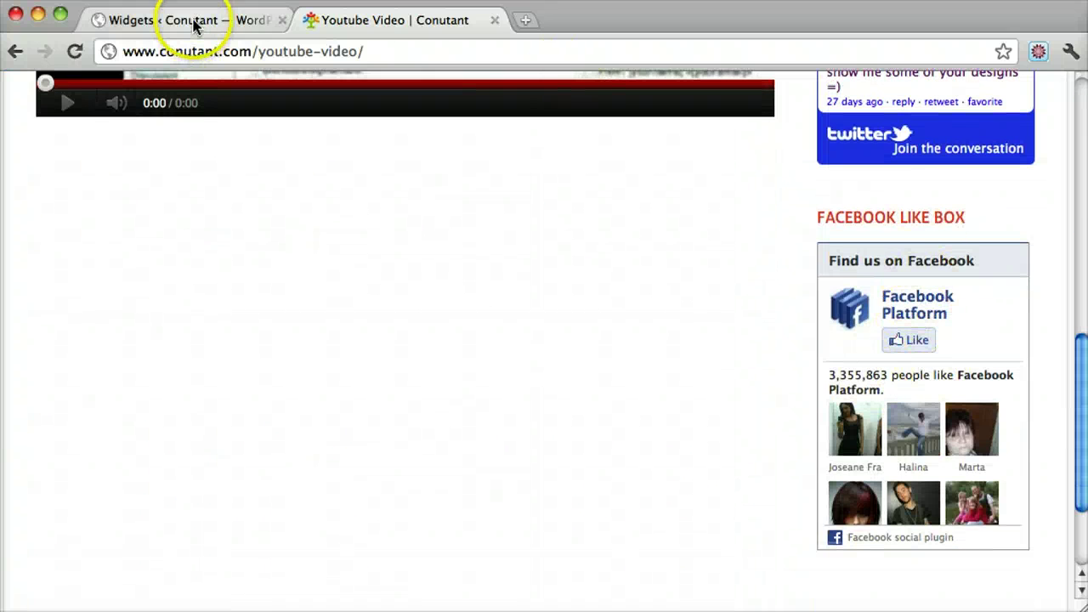
# - Drag a Text widget from Available Widgets into the Page Sidebar below Facebook Like Box
pyautogui.click(194, 24)
pyautogui.scroll(2, 744, 280)
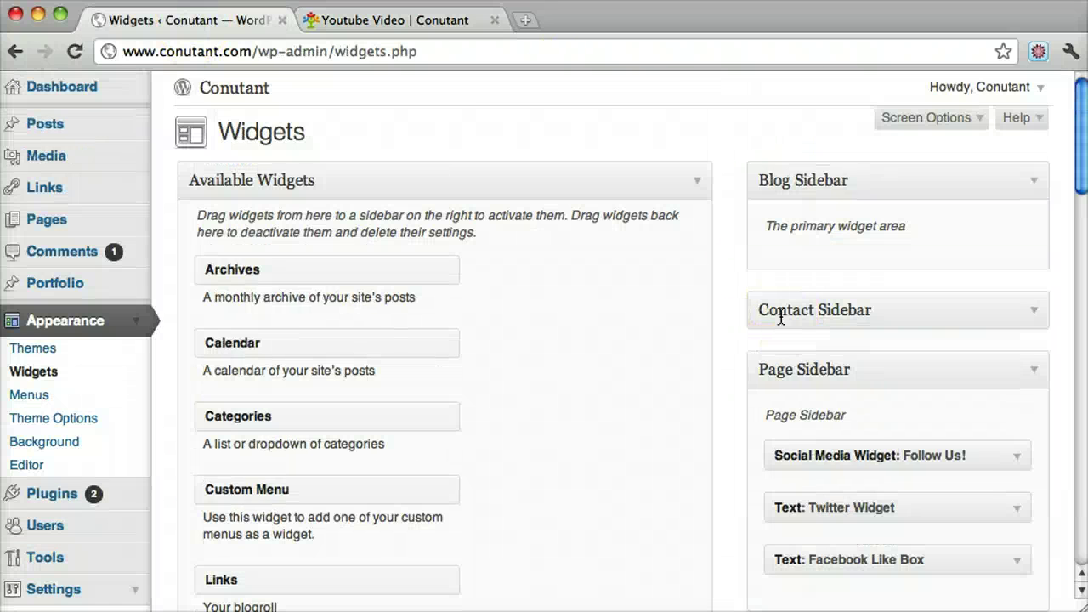
pyautogui.scroll(-2, 780, 316)
pyautogui.scroll(-5, 617, 379)
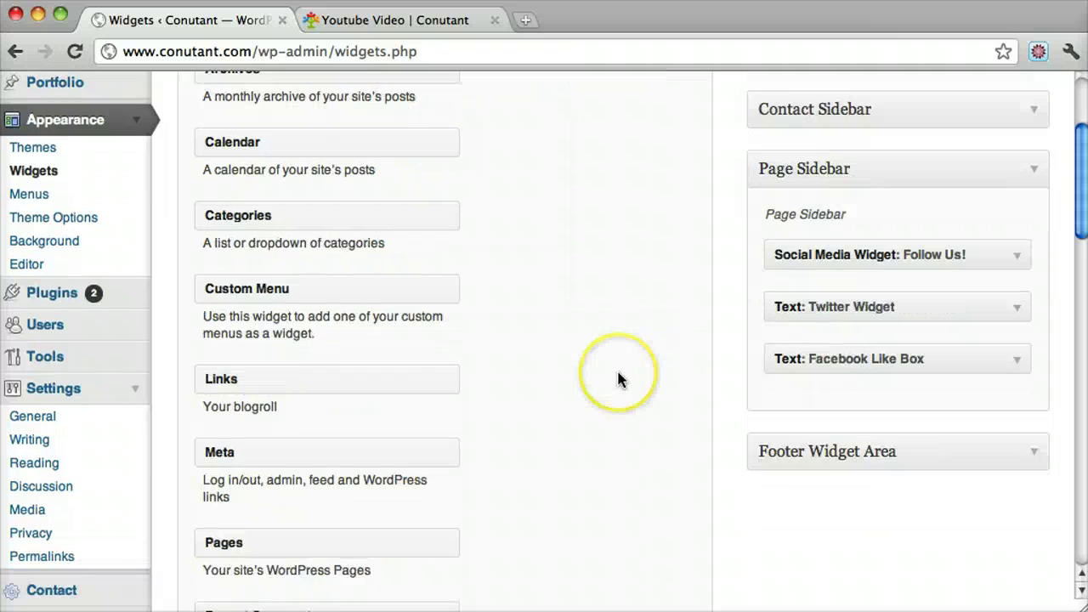
pyautogui.scroll(-5, 617, 379)
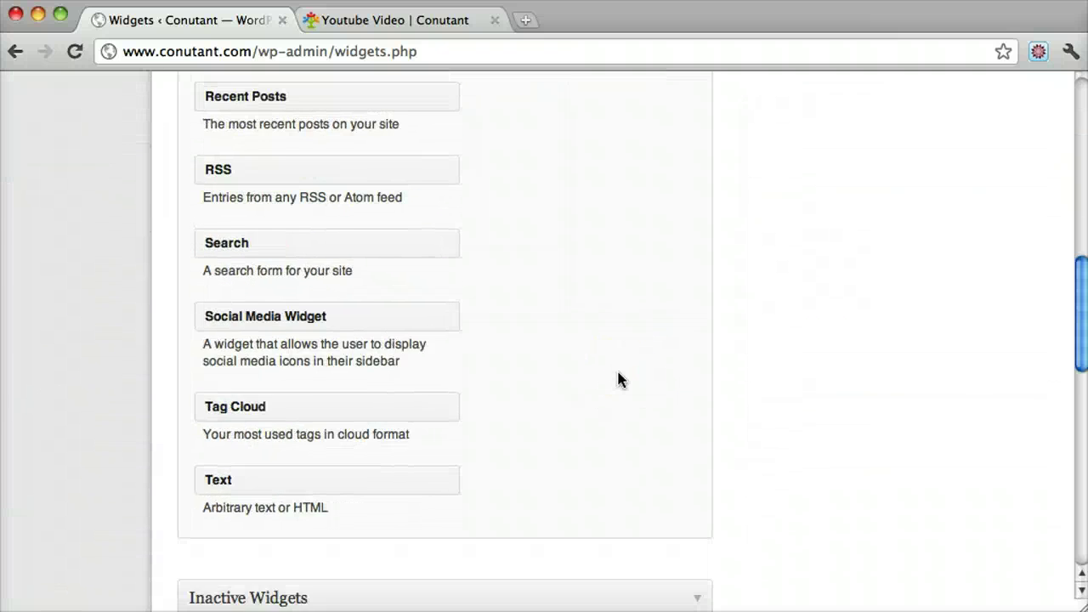
pyautogui.scroll(7, 617, 379)
pyautogui.scroll(-10, 617, 379)
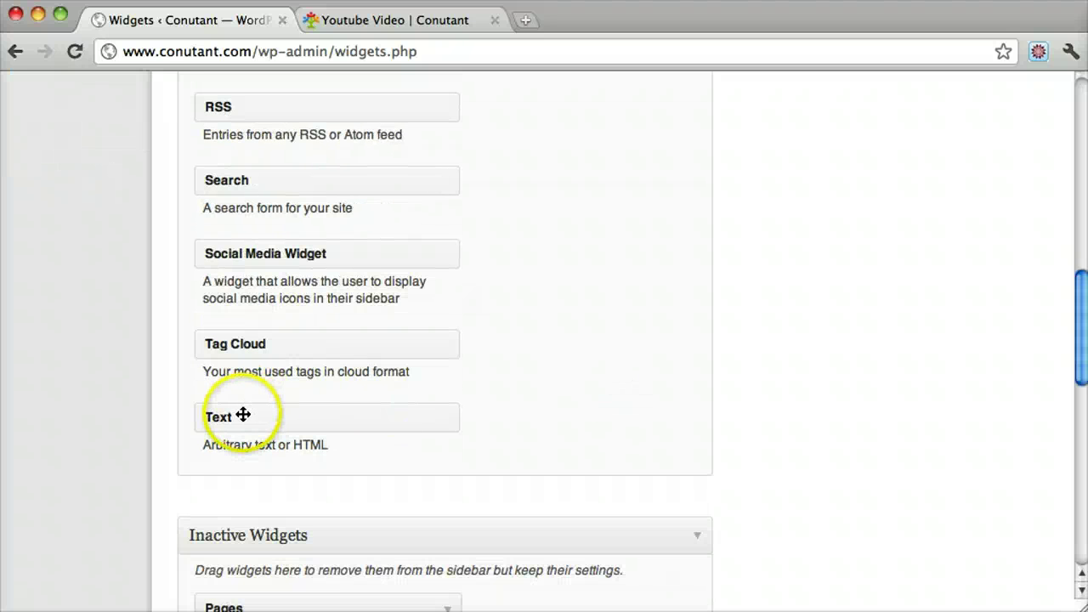
pyautogui.moveTo(211, 445); pyautogui.dragTo(303, 449)
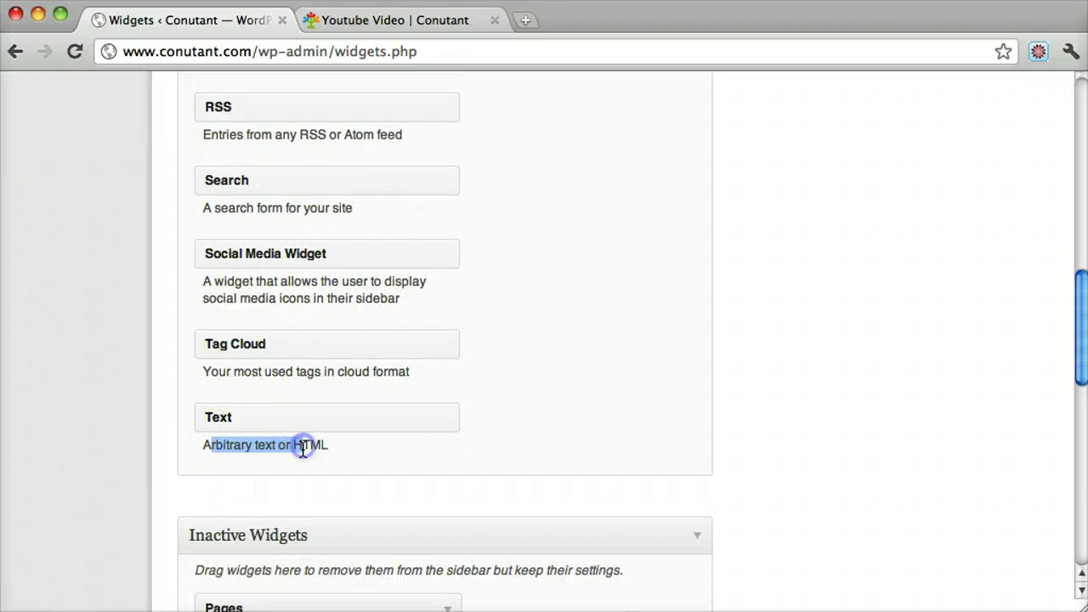
pyautogui.moveTo(235, 415); pyautogui.dragTo(824, 576)
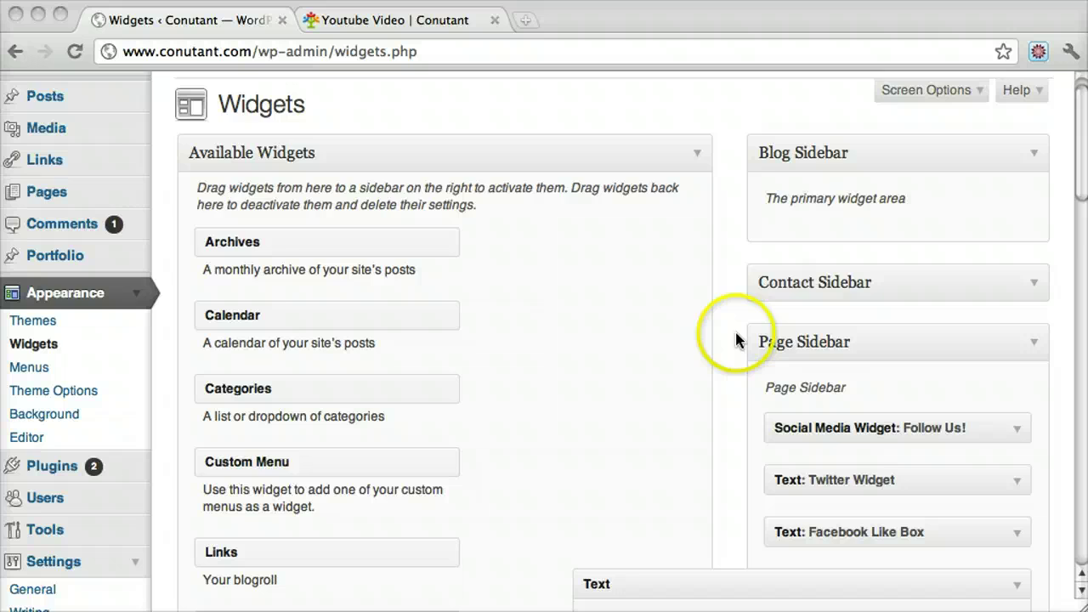
pyautogui.scroll(-5, 736, 339)
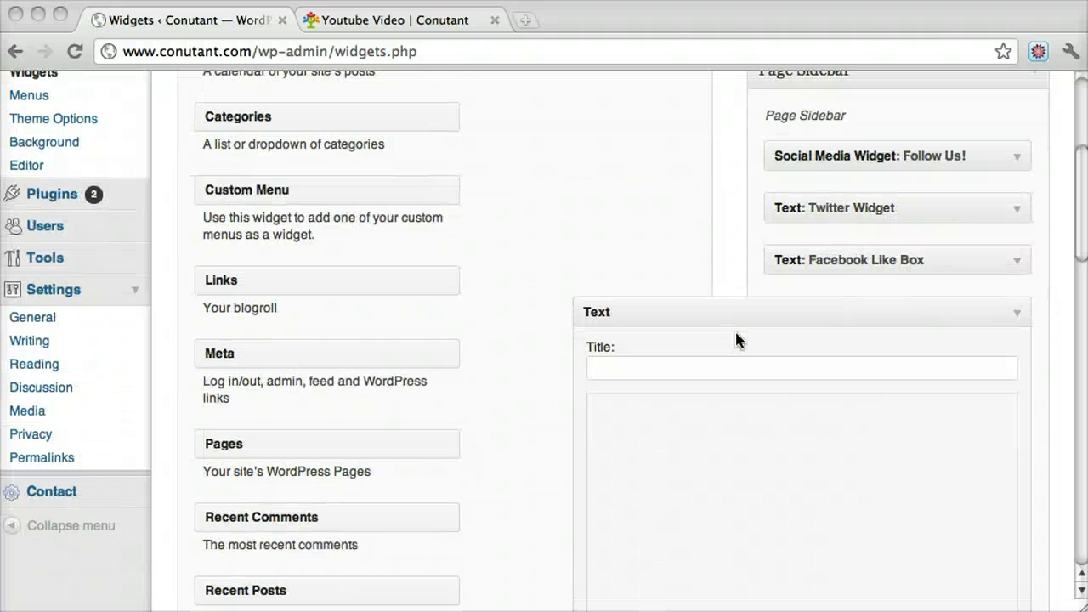
pyautogui.scroll(-3, 736, 340)
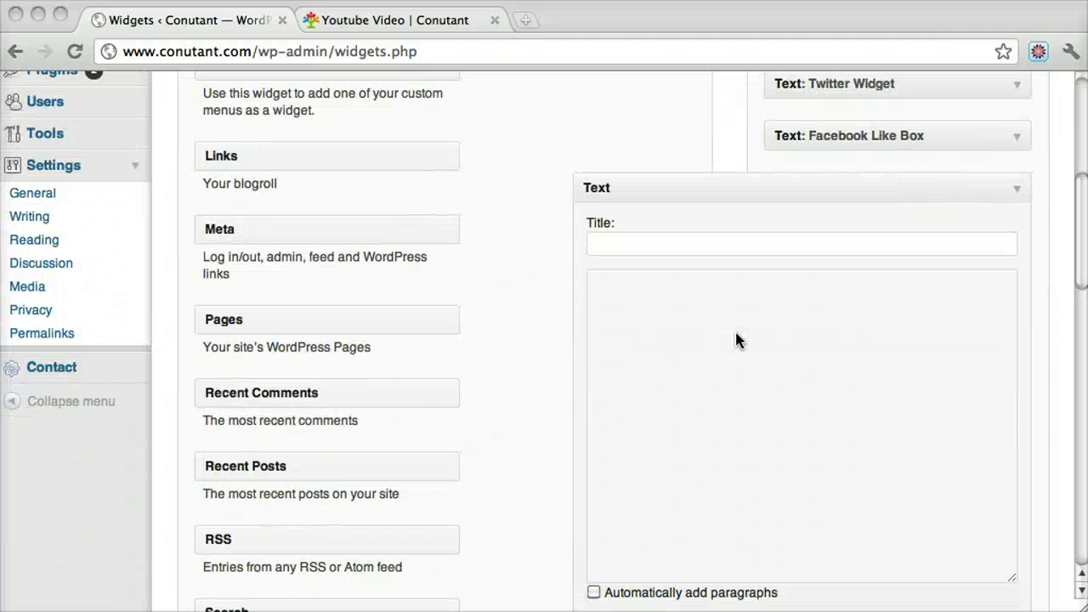
pyautogui.click(1015, 189)
# - Title the Text widget 'Image Of Me' and enter <a></a> as its content
pyautogui.click(1015, 189)
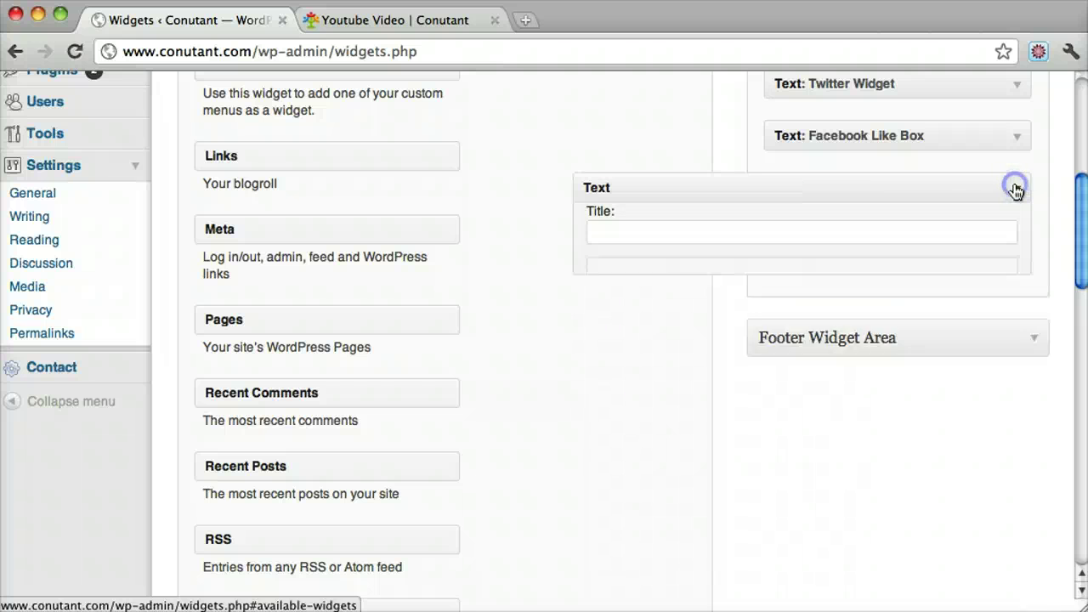
pyautogui.click(704, 244)
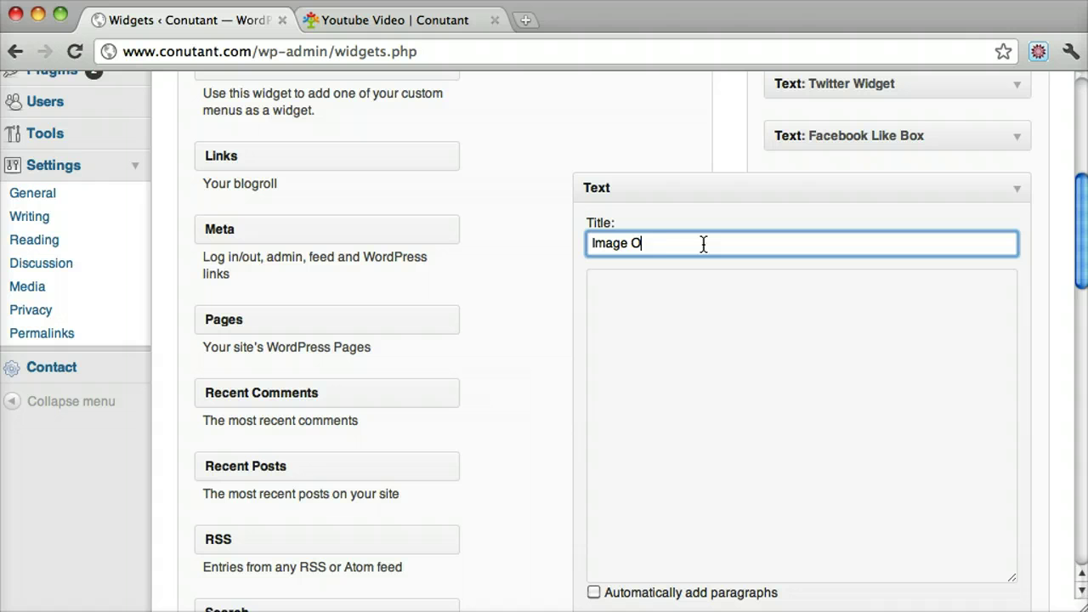
pyautogui.click(723, 358)
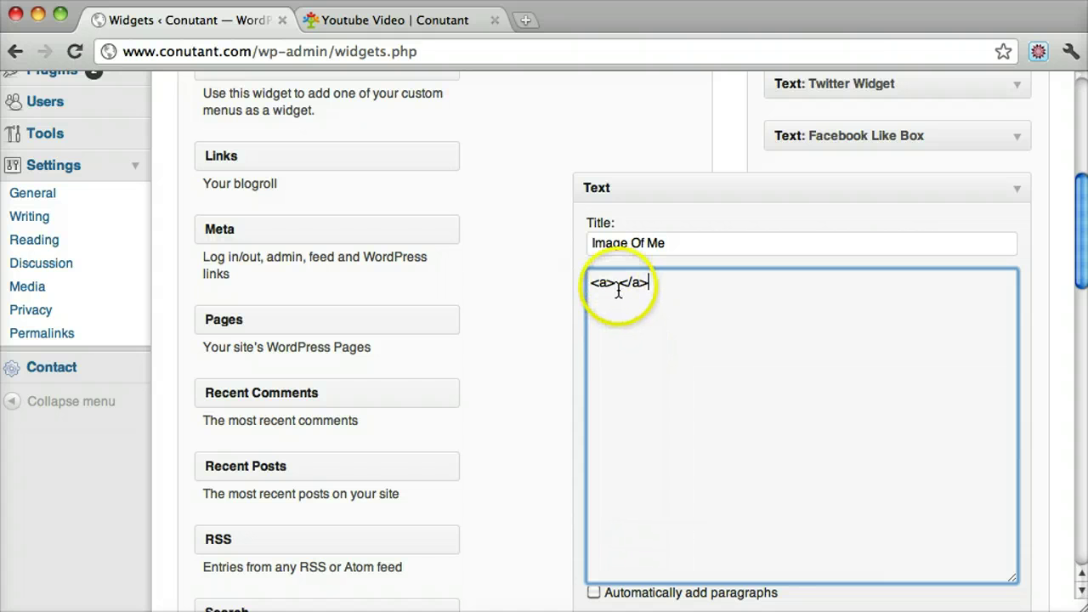
# - Clear the Text widget's content box to start an <img src="" /> tag
pyautogui.write('asdfasdf')
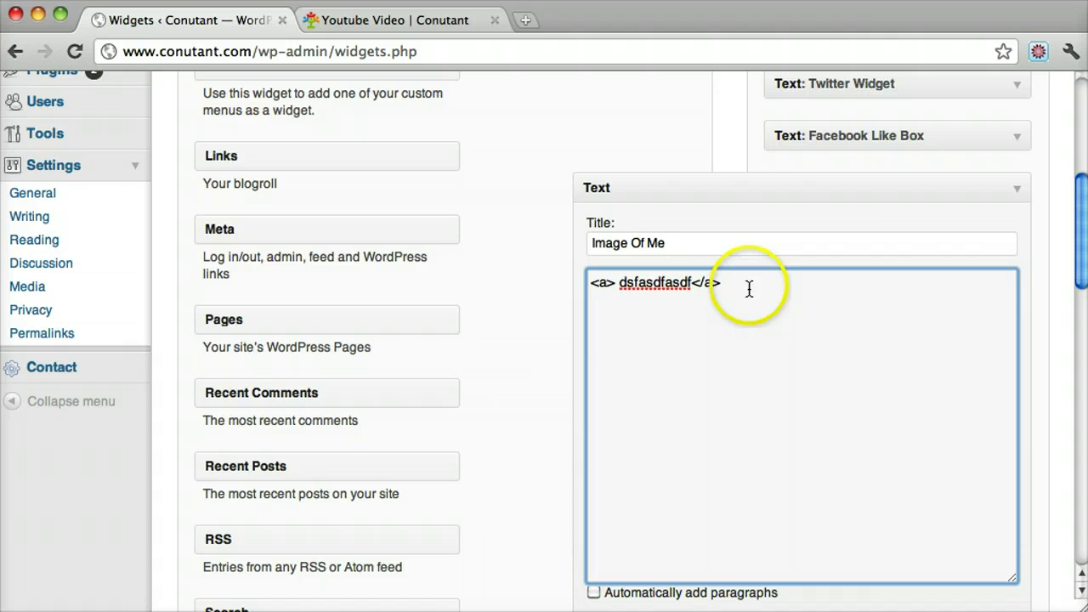
pyautogui.moveTo(748, 289); pyautogui.dragTo(564, 275)
pyautogui.press('BackSpace')
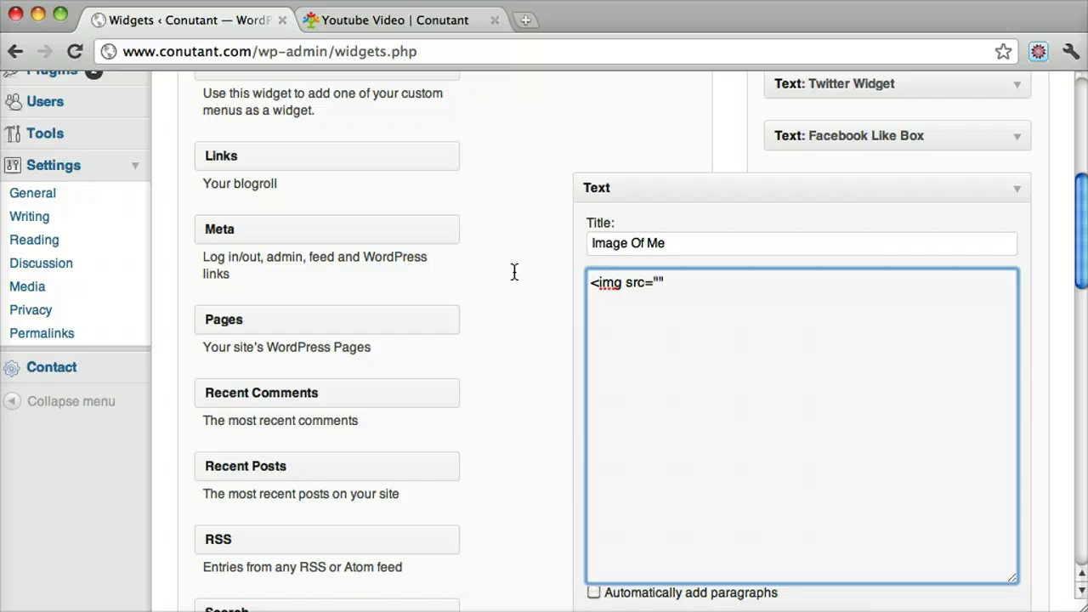
# - Paste the photo's file URL between the img tag's src quotes
pyautogui.write('>')
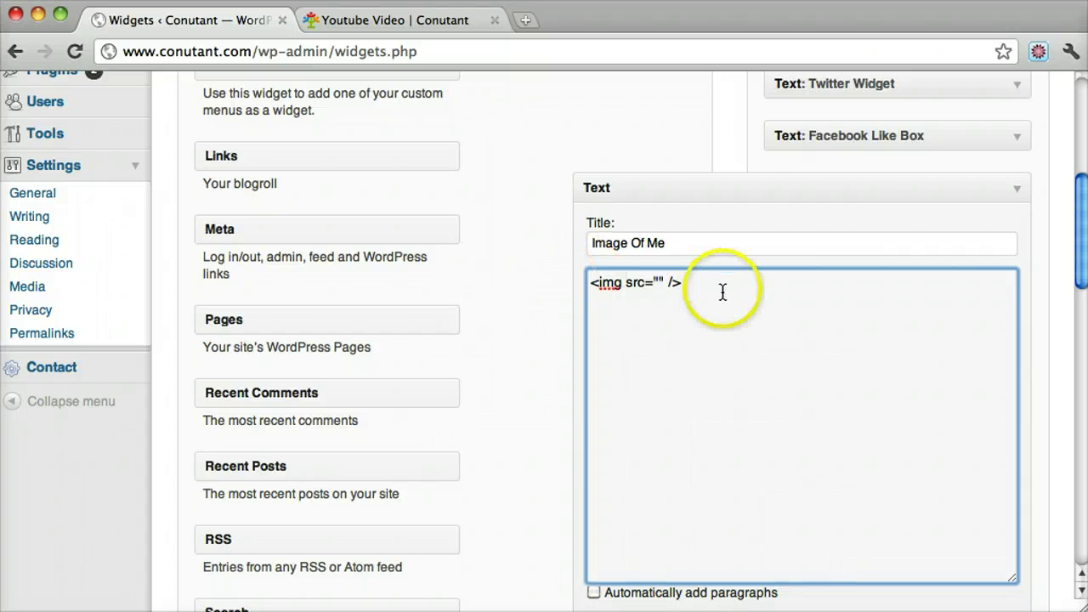
pyautogui.moveTo(721, 292); pyautogui.dragTo(513, 284)
pyautogui.click(728, 285)
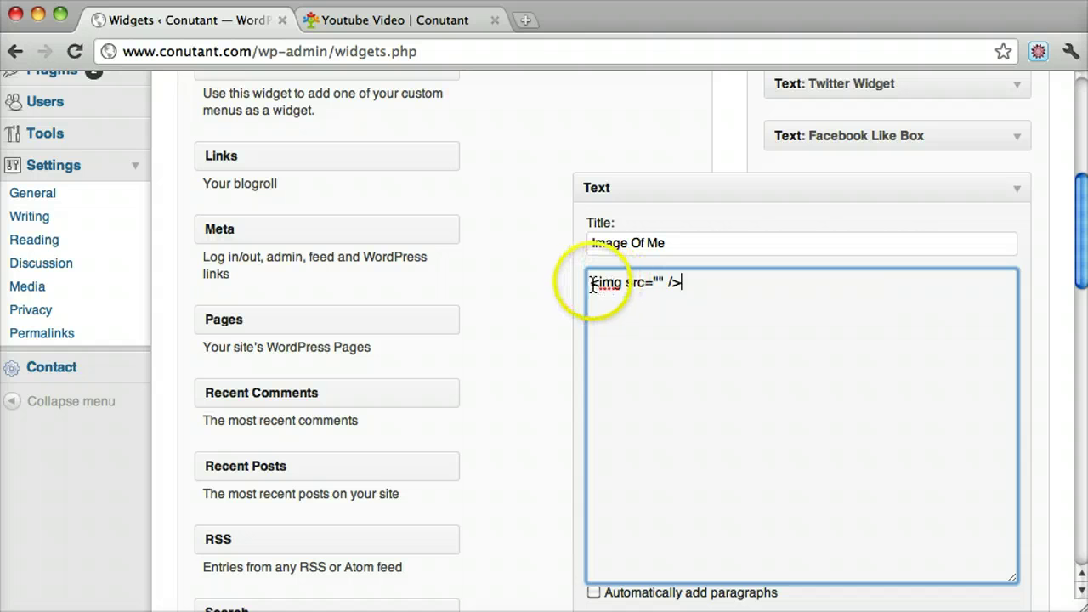
pyautogui.moveTo(593, 285); pyautogui.dragTo(624, 289)
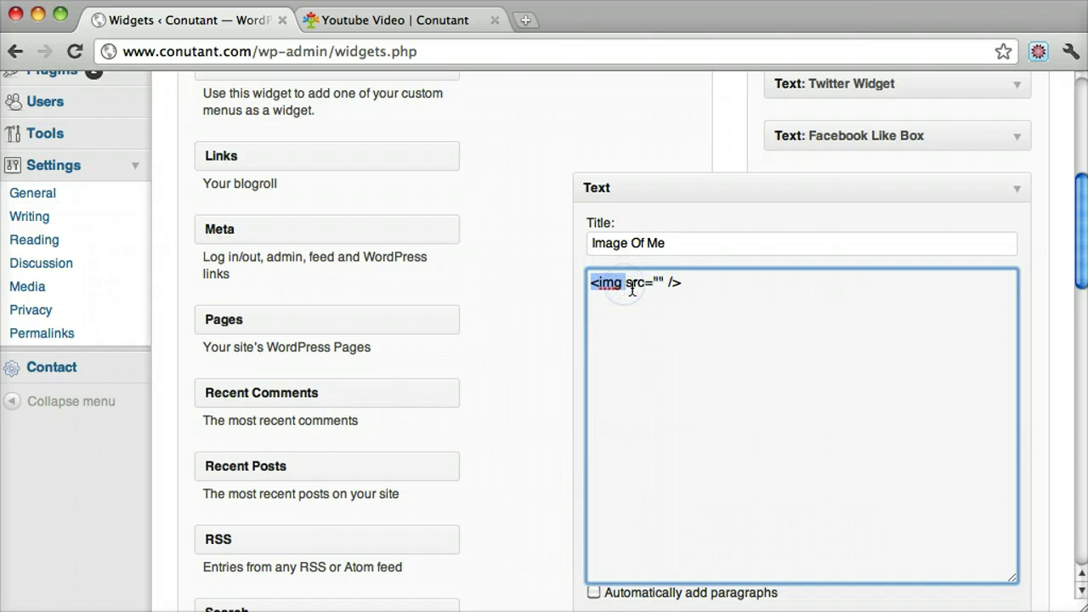
pyautogui.click(629, 287)
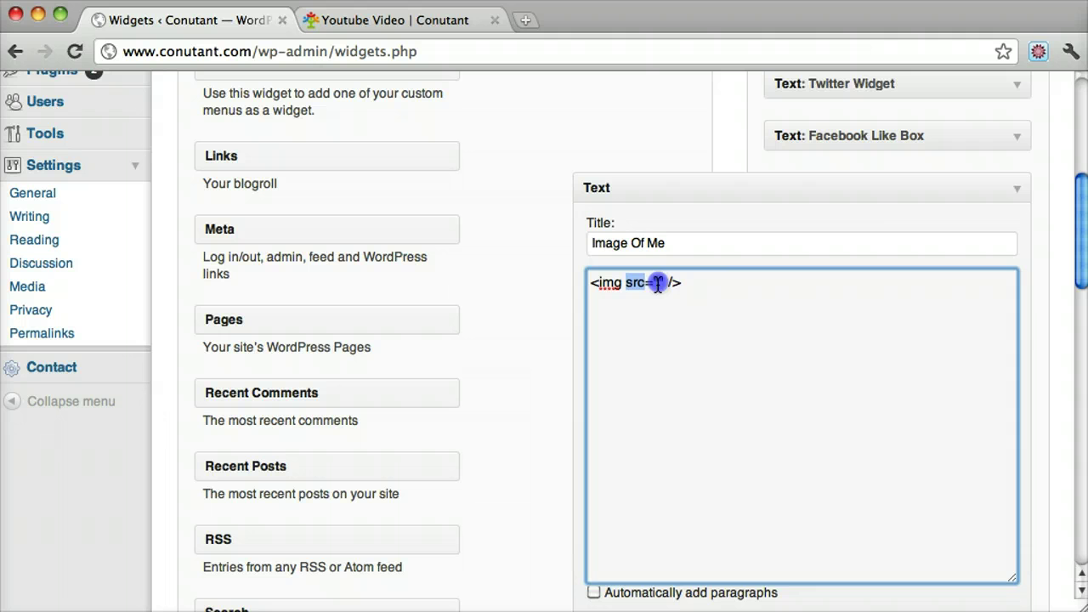
pyautogui.click(658, 284)
pyautogui.write('http://www.conutant.com/wp-content/uploads/2011/11/tyler-moore-e13128483019791.jpg')
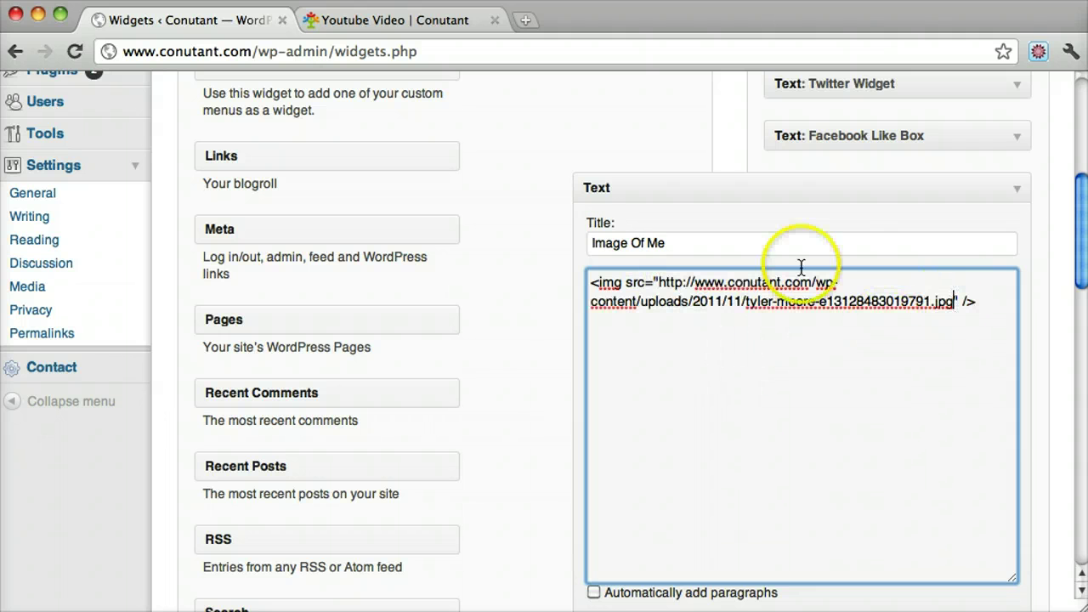
# - Close the img tag with /> and save the Image Of Me widget
pyautogui.click(964, 299)
pyautogui.doubleClick(970, 302)
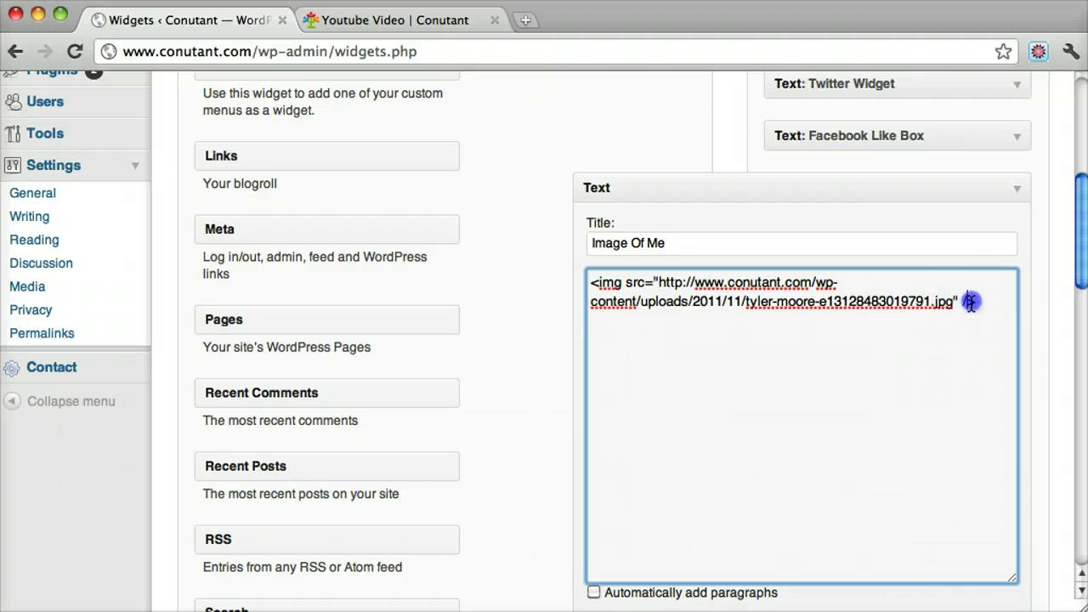
pyautogui.scroll(-5, 925, 388)
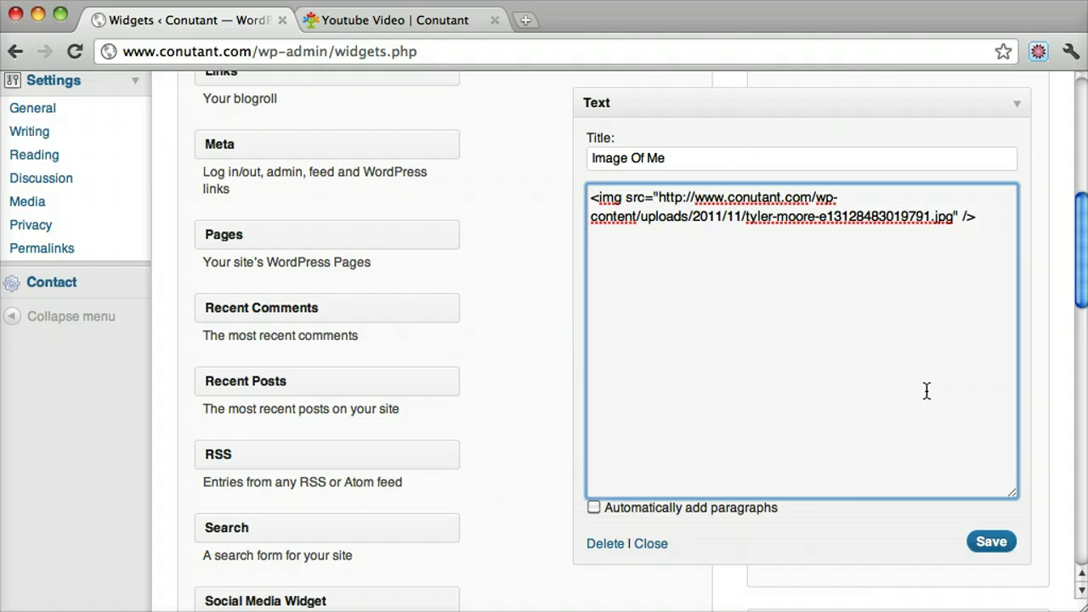
pyautogui.click(1013, 445)
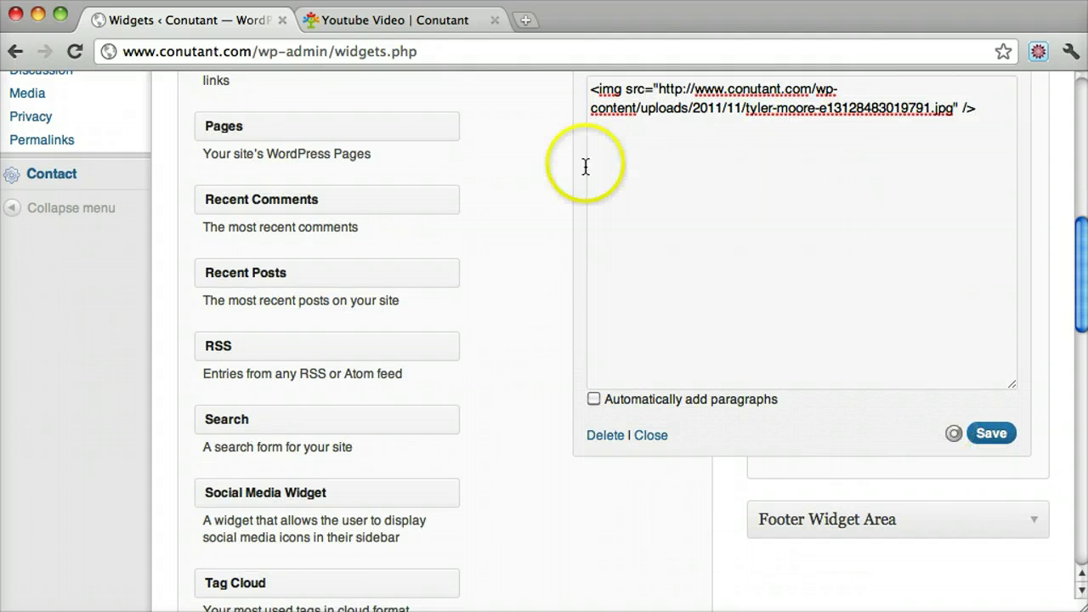
# - Reload the Youtube Video page and scroll to the Image Of Me photo in the sidebar
pyautogui.click(409, 24)
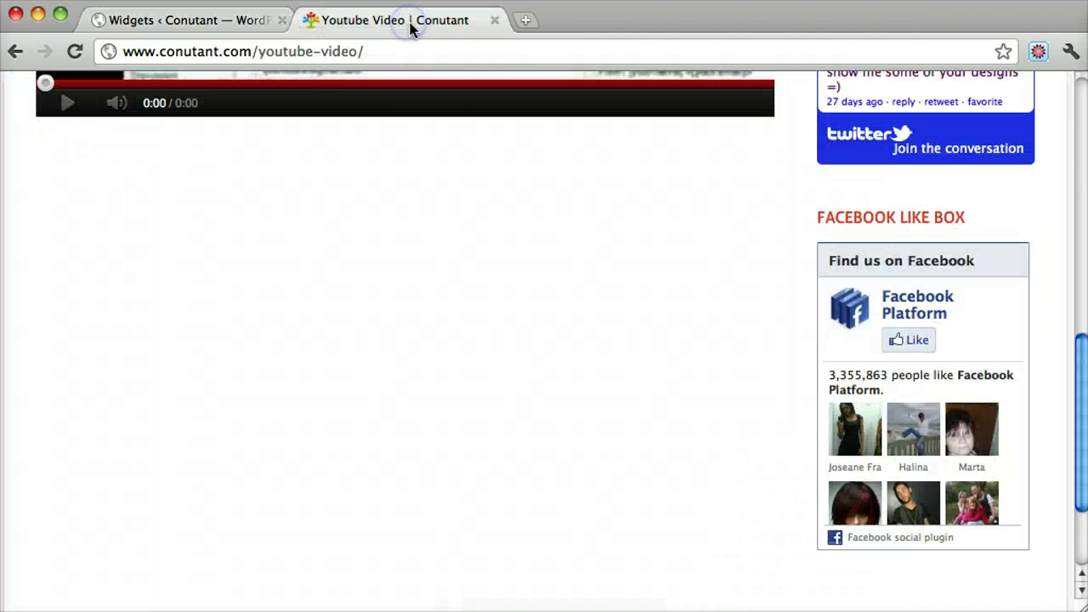
pyautogui.click(374, 49)
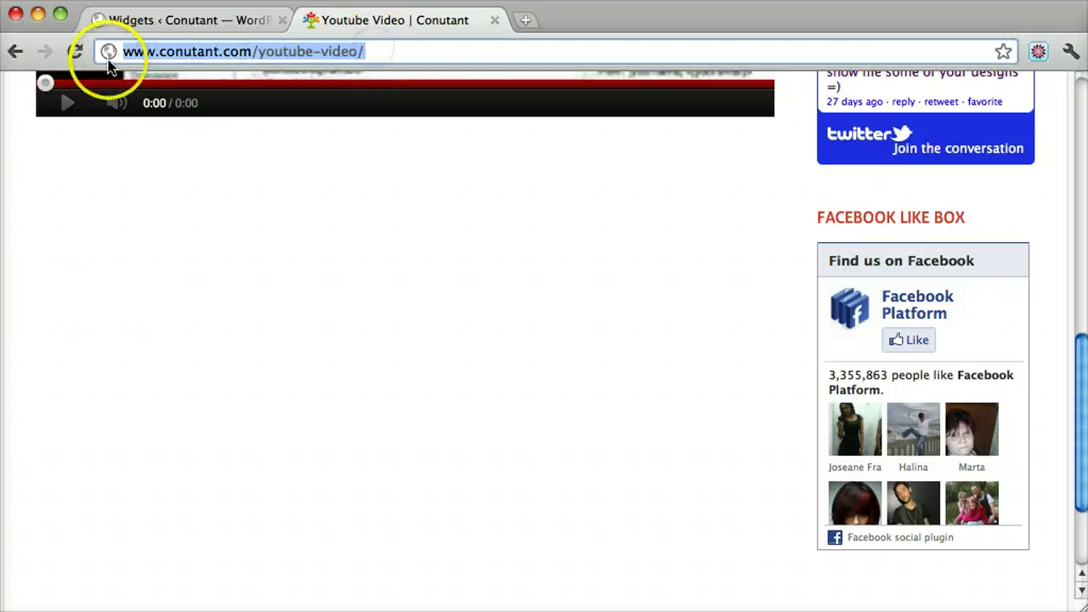
pyautogui.click(74, 53)
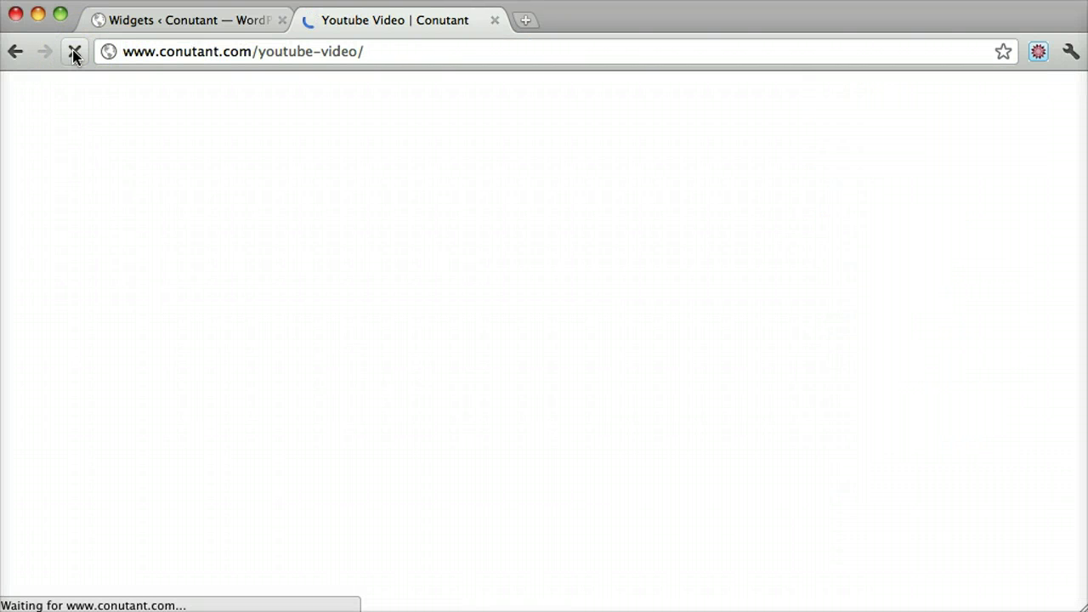
pyautogui.scroll(-15, 964, 332)
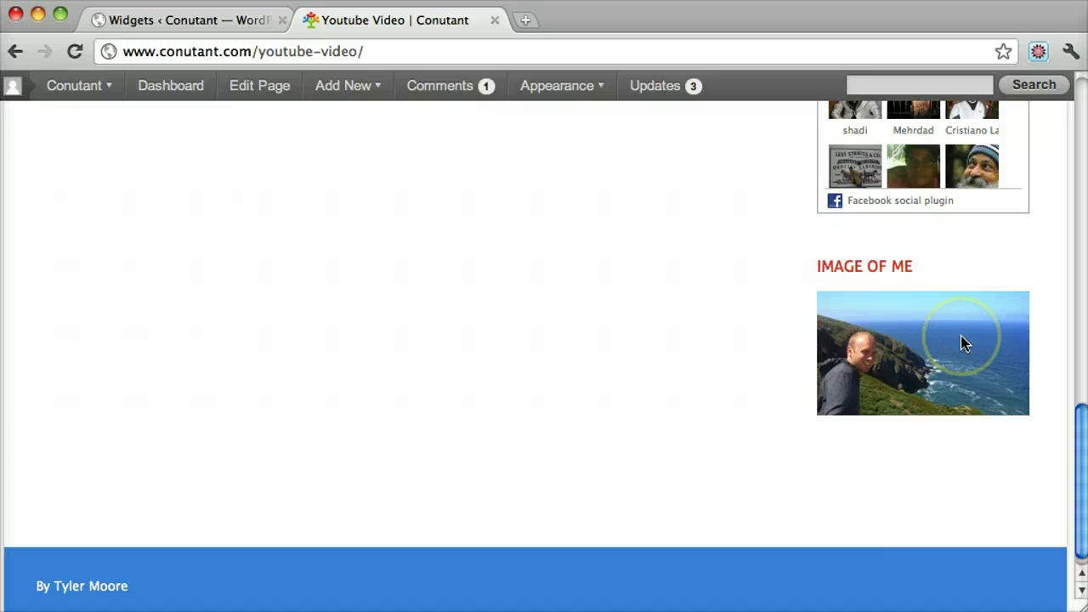